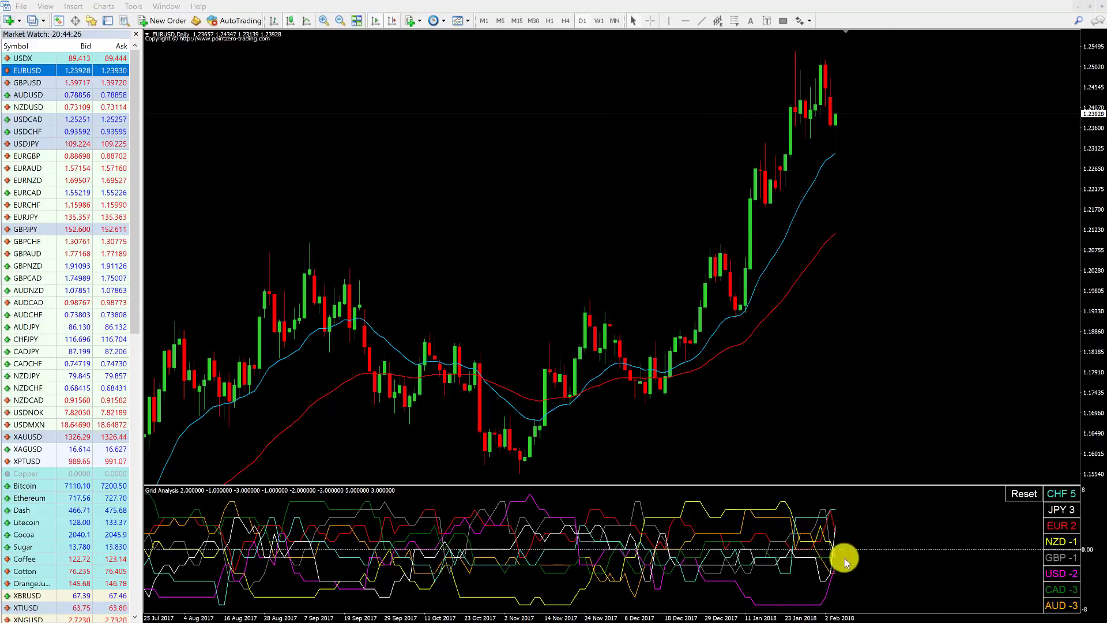
Hide the GBP, AUD, CAD, NZD, JPY and CHF lines, leaving only EUR and USD.
left_click(1060, 596)
left_click(1061, 557)
left_click(1064, 525)
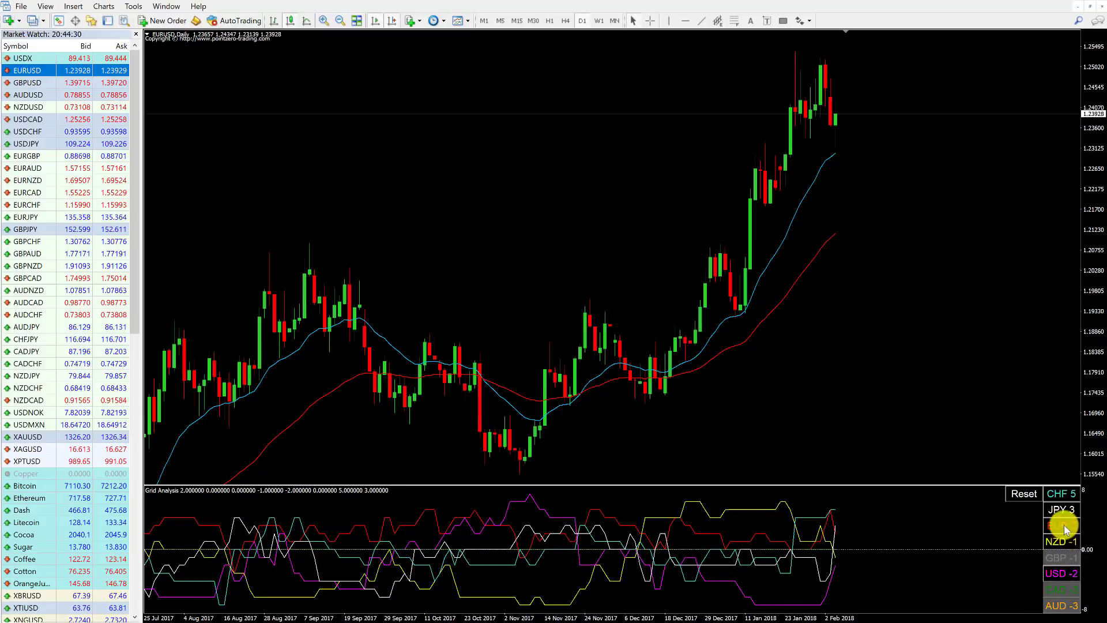
left_click(1057, 541)
left_click(1058, 510)
left_click(1060, 494)
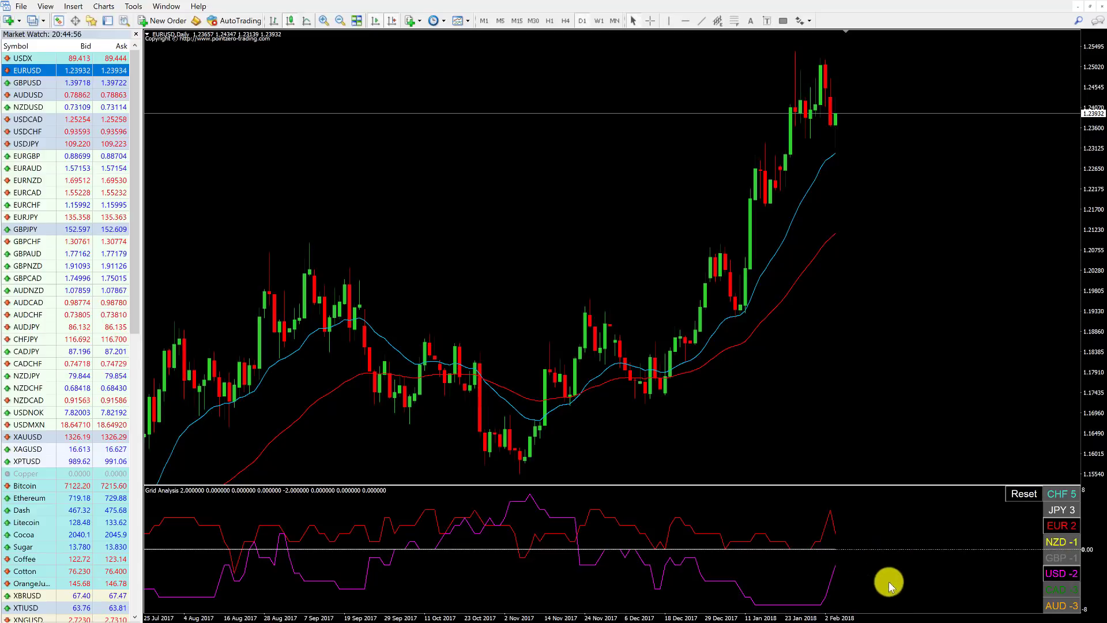
mouse_move(716, 582)
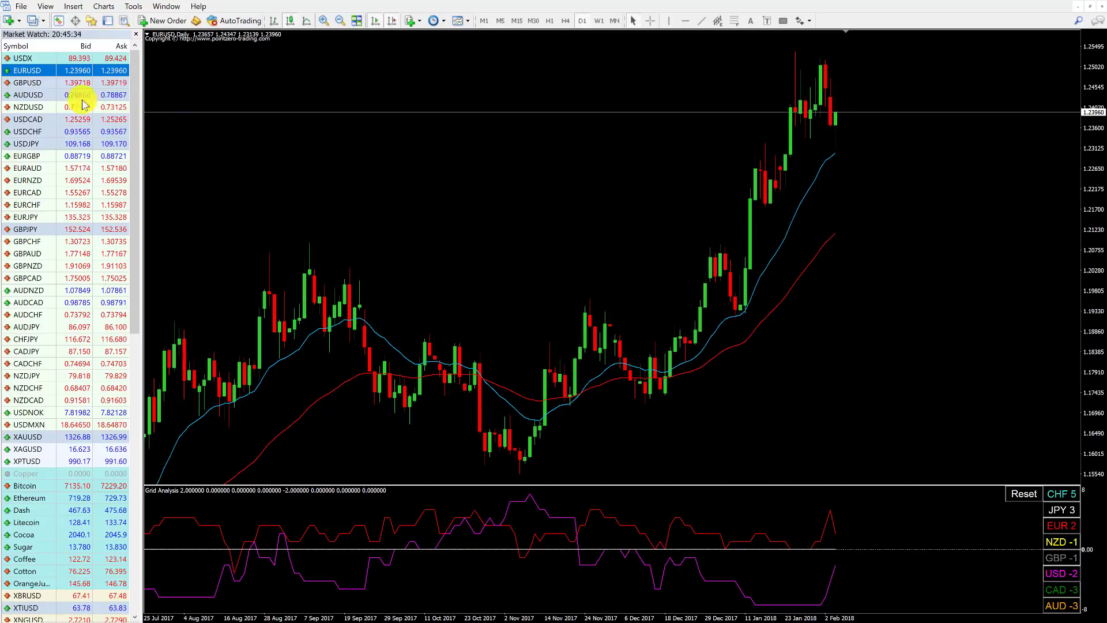
Switch the chart through GBPUSD, AUDUSD, NZDUSD, EURGBP, EURAUD and EURNZD in turn.
left_click_drag(26, 85, 455, 237)
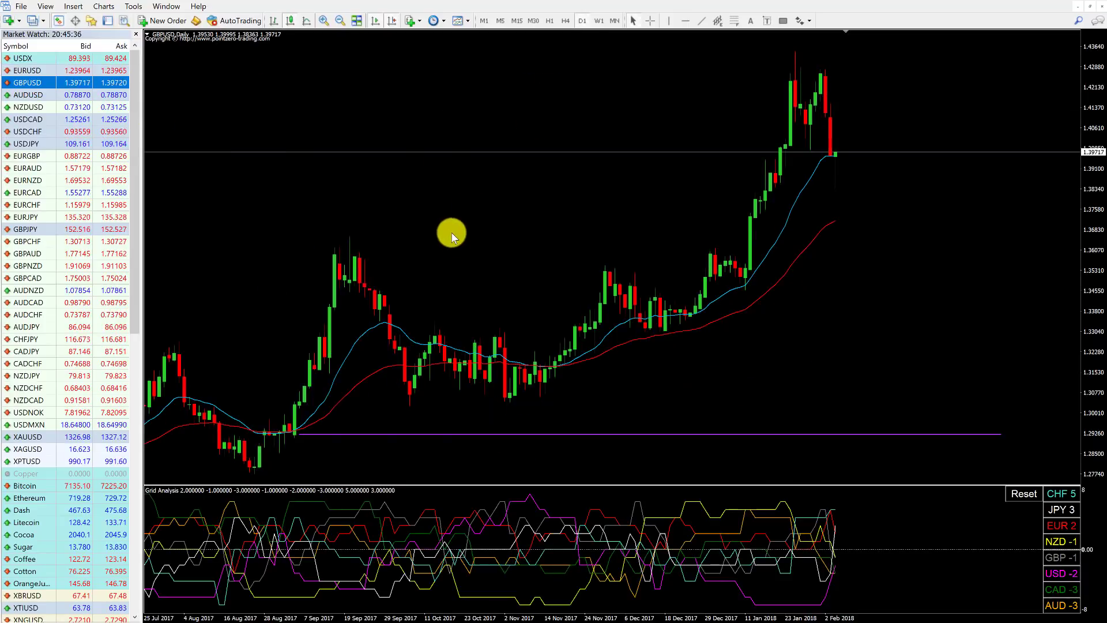
left_click_drag(28, 94, 637, 402)
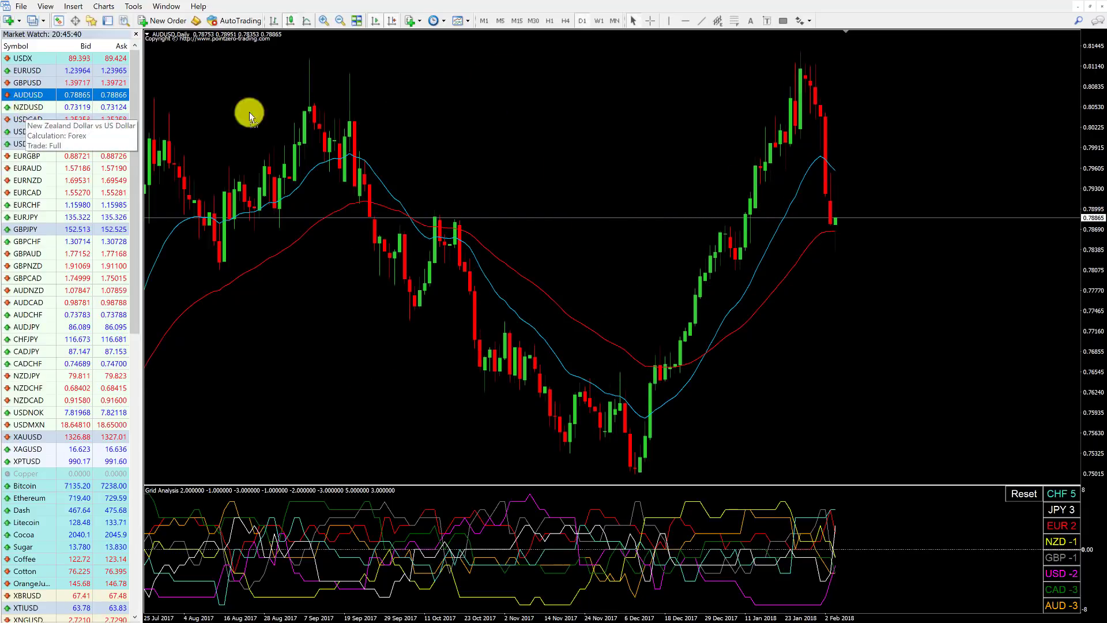
left_click_drag(250, 115, 620, 348)
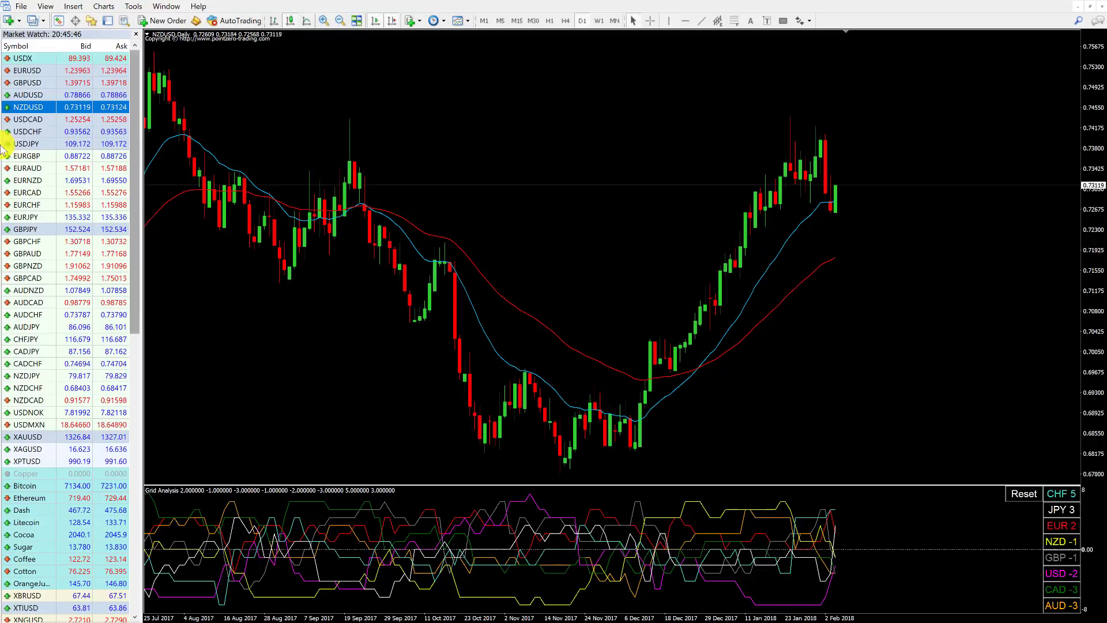
left_click(22, 157)
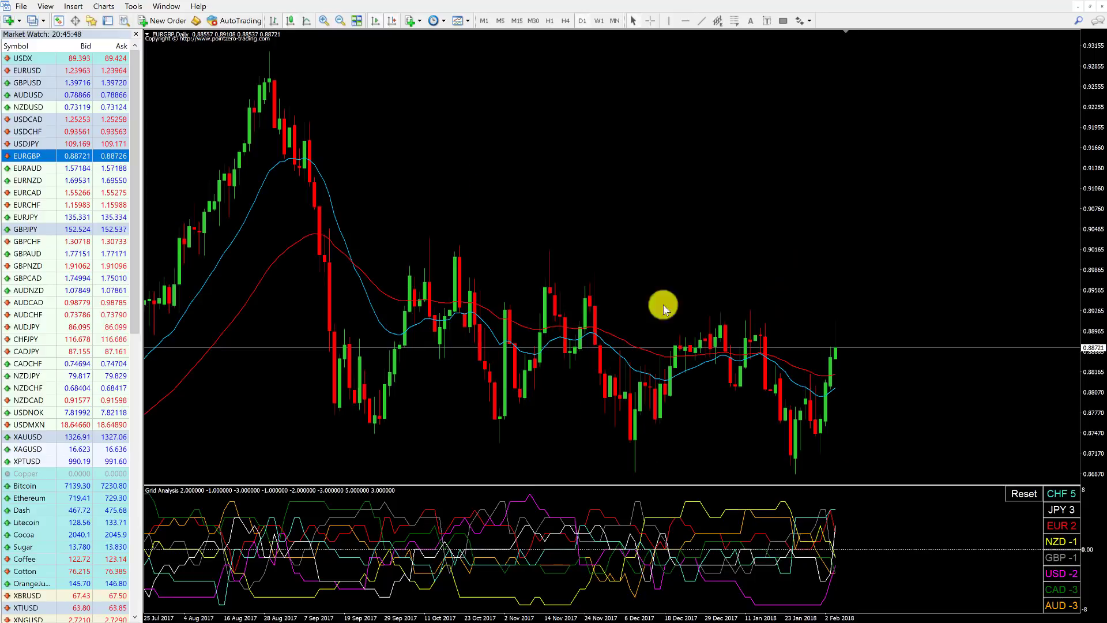
left_click(22, 168)
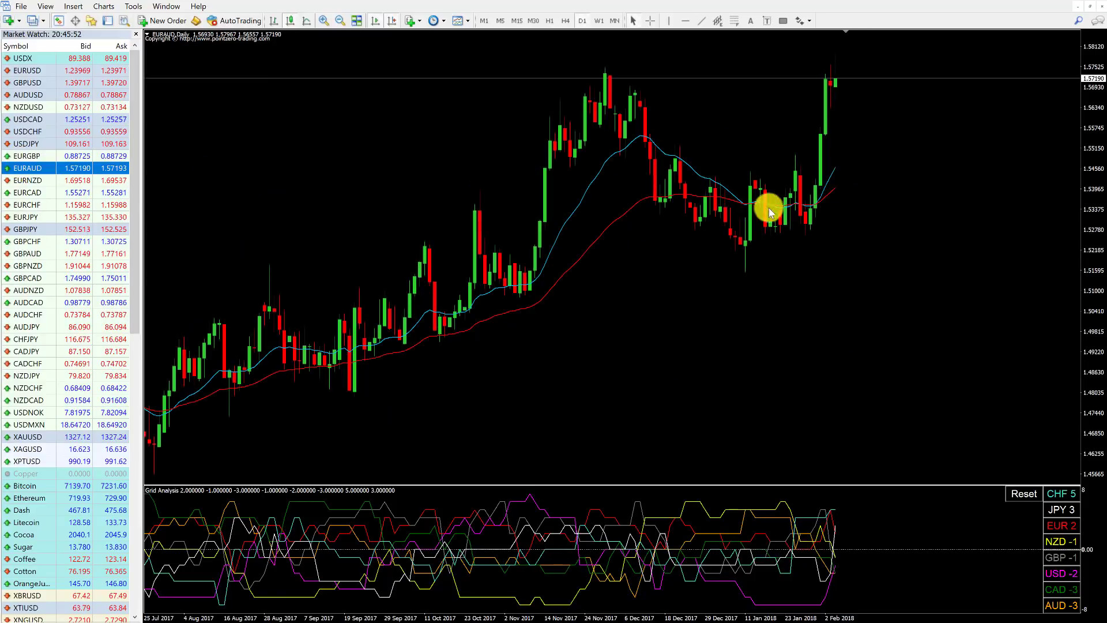
left_click(22, 180)
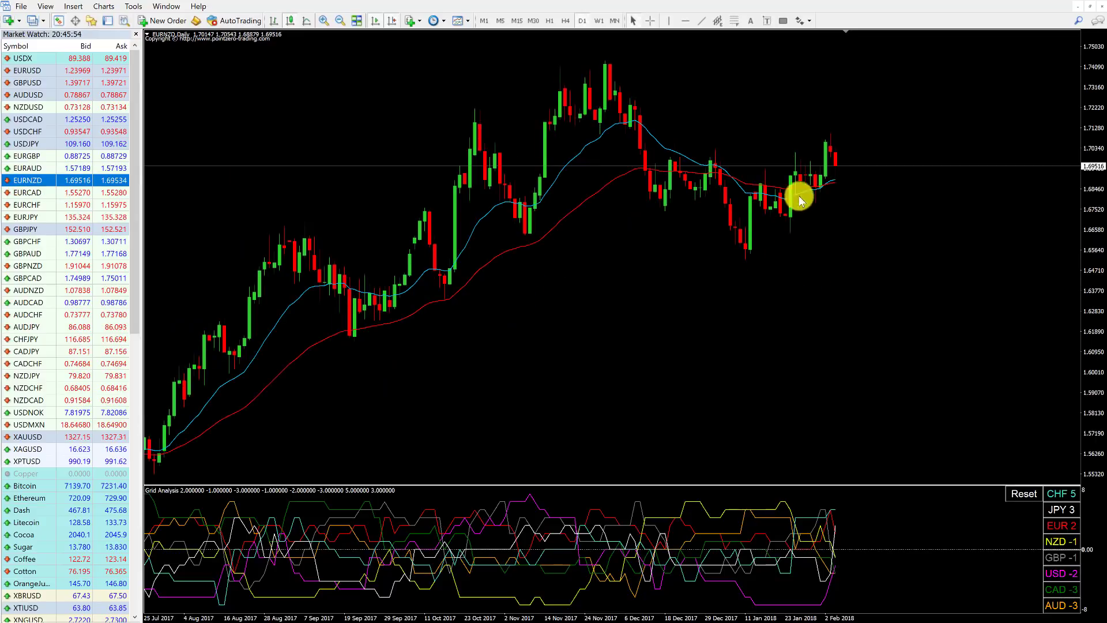
Toggle the CAD, GBP, NZD and one more strength line, then return the chart to EURUSD.
left_click(1063, 588)
left_click(1062, 558)
left_click(1062, 543)
left_click(1066, 529)
left_click_drag(33, 74, 635, 330)
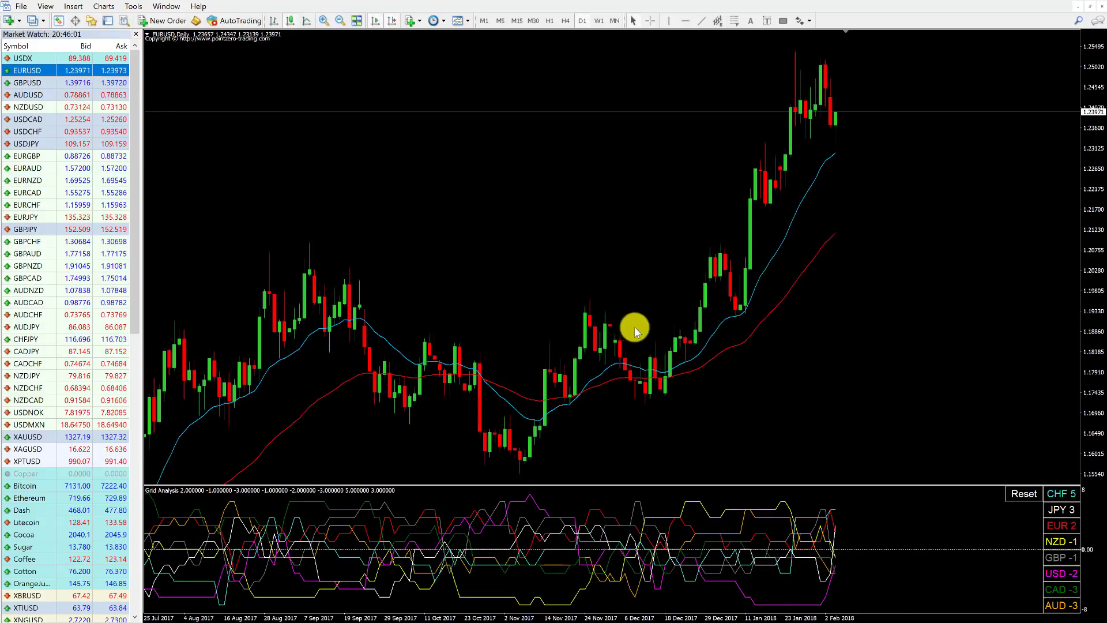
Hide the CHF, JPY, GBP, NZD, CAD and AUD lines, then zoom out to show Jan 2017 to Jan 2018.
left_click(1065, 496)
left_click(1063, 508)
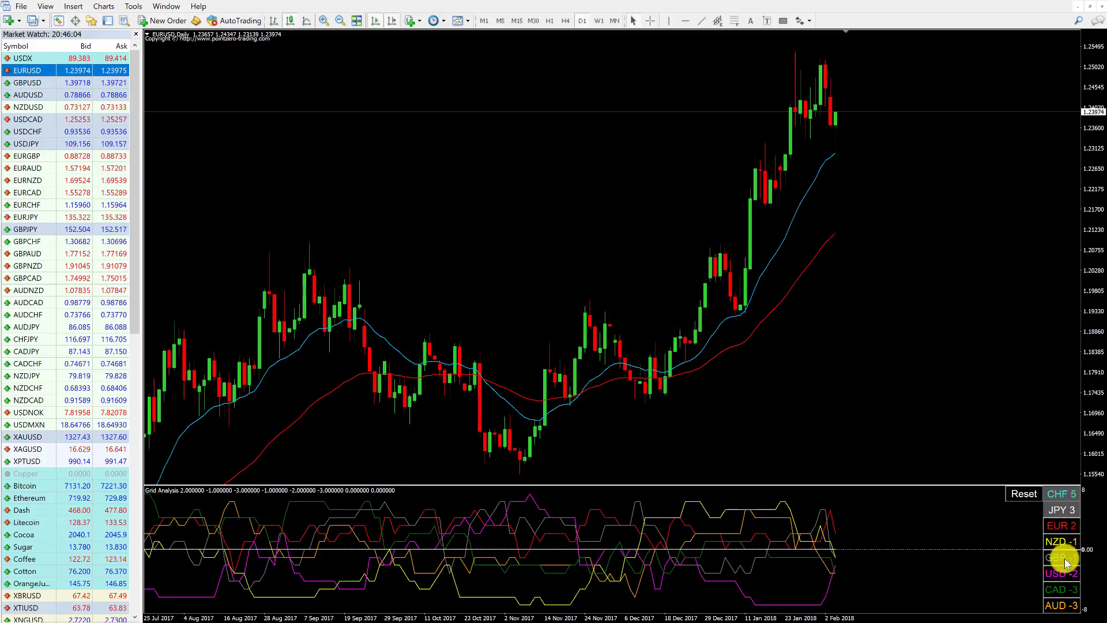
left_click(1065, 558)
left_click(1064, 590)
left_click(1064, 606)
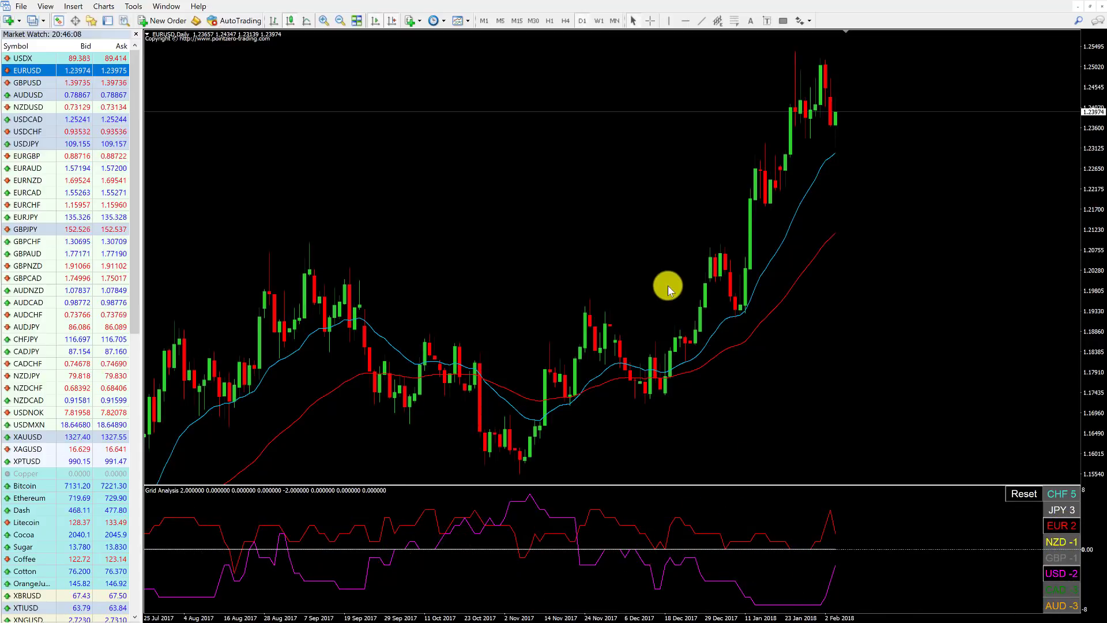
left_click(339, 22)
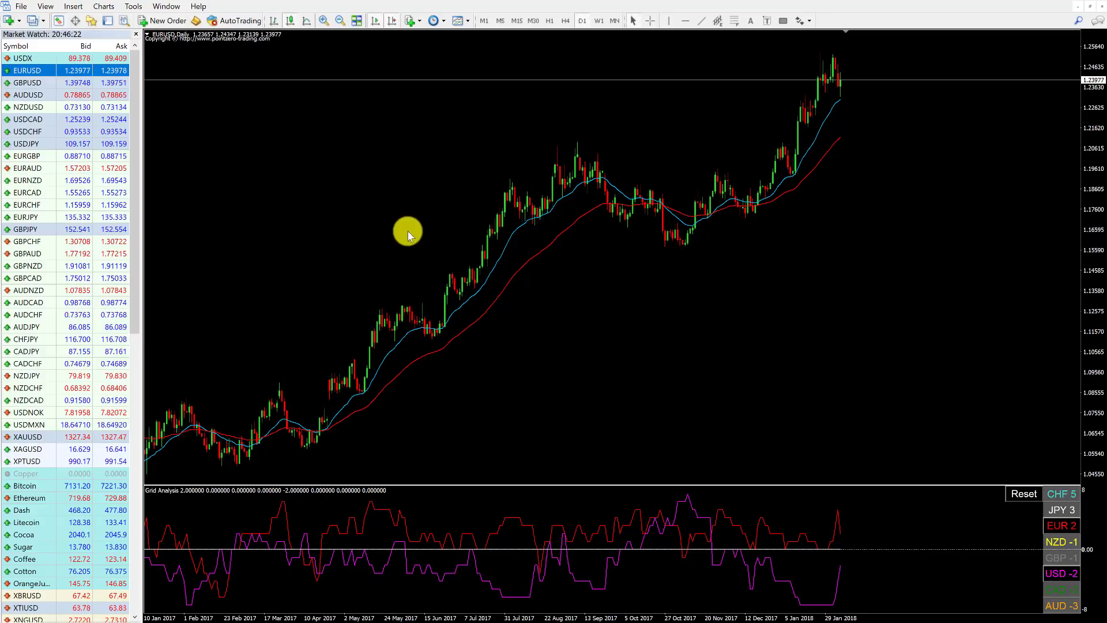
Turn on crosshair mode for date and price read-outs on the EURUSD chart.
left_click(649, 21)
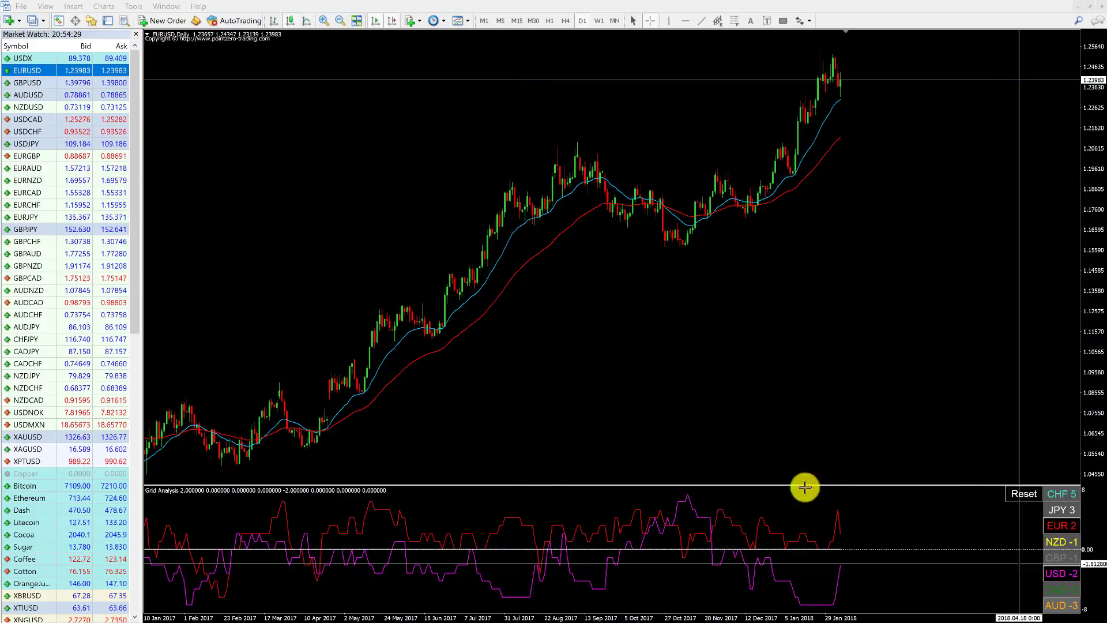
Switch to NZDUSD, exit crosshair, and hide the AUD, EUR, JPY and CHF strength lines.
left_click_drag(27, 110, 506, 235)
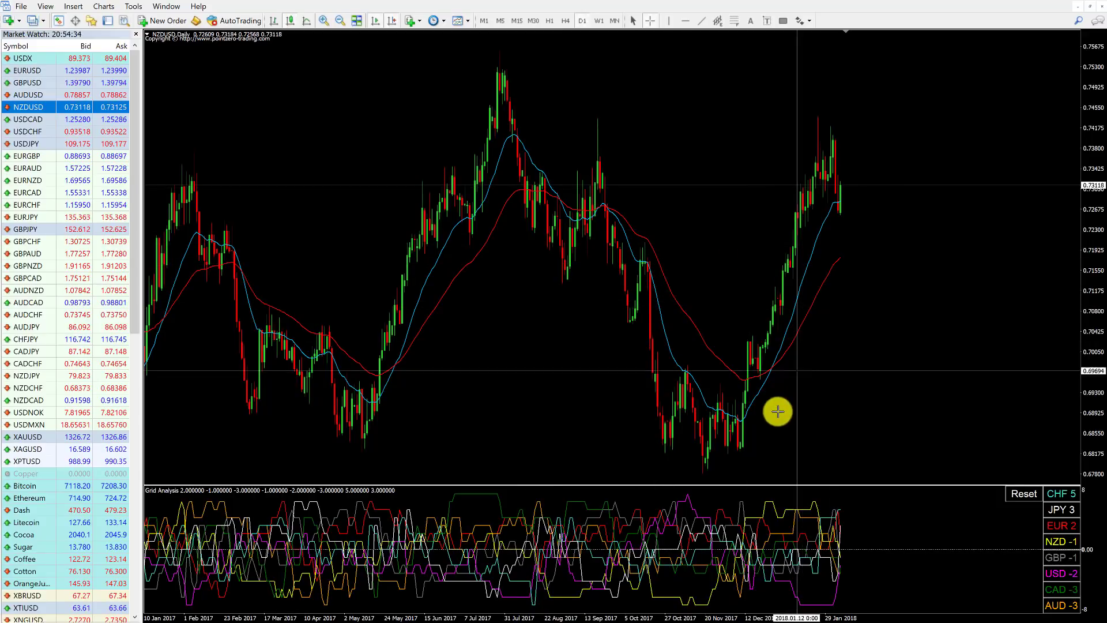
key("Escape")
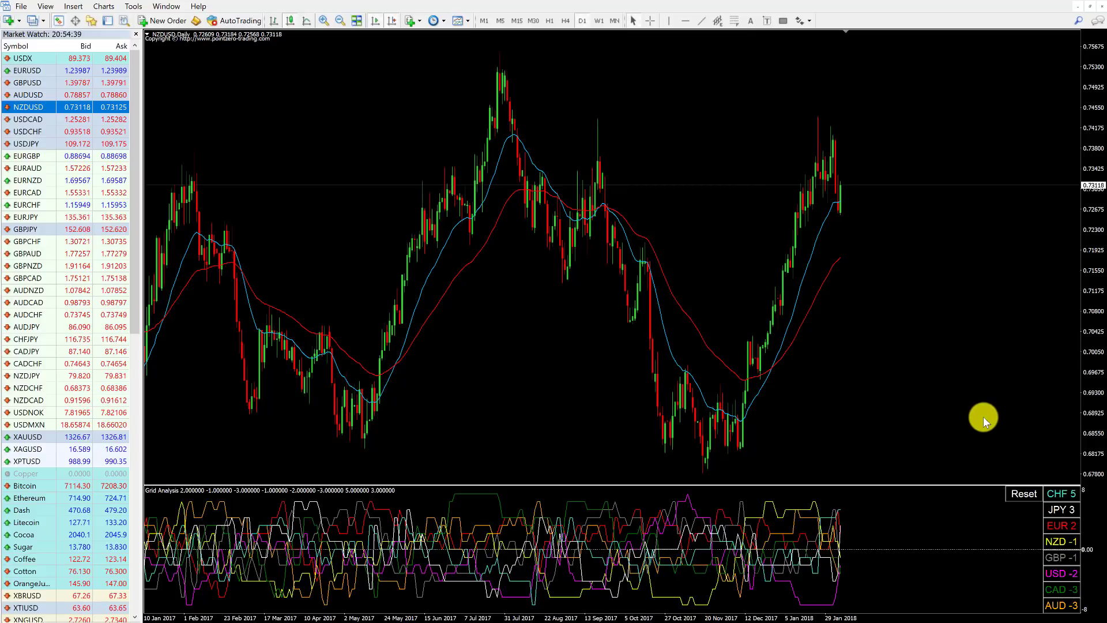
left_click(1063, 609)
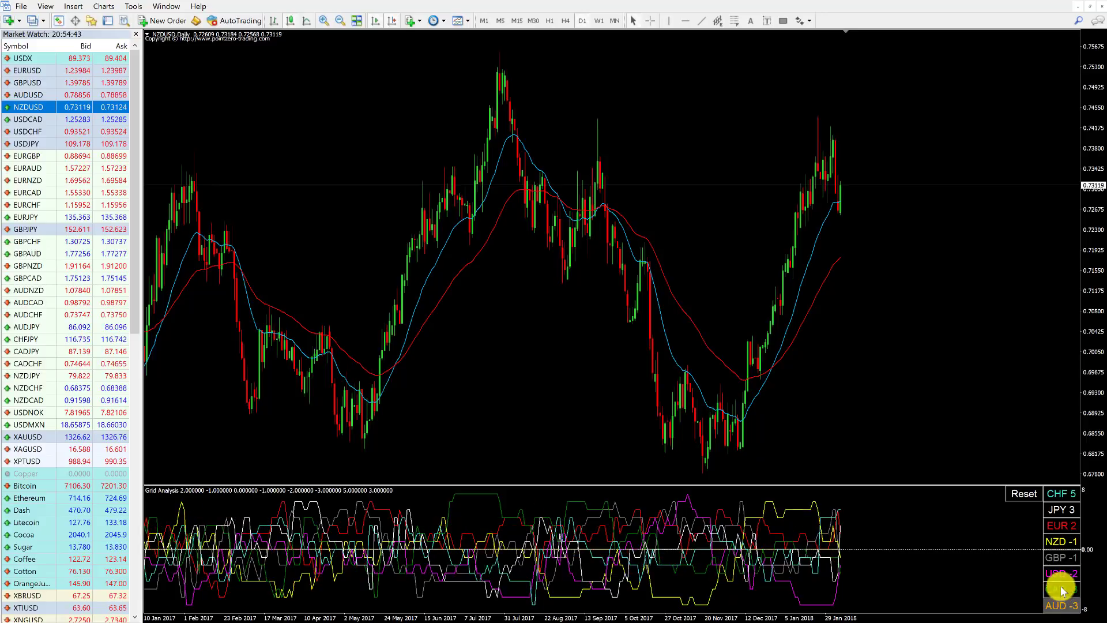
left_click(1063, 526)
left_click(1064, 510)
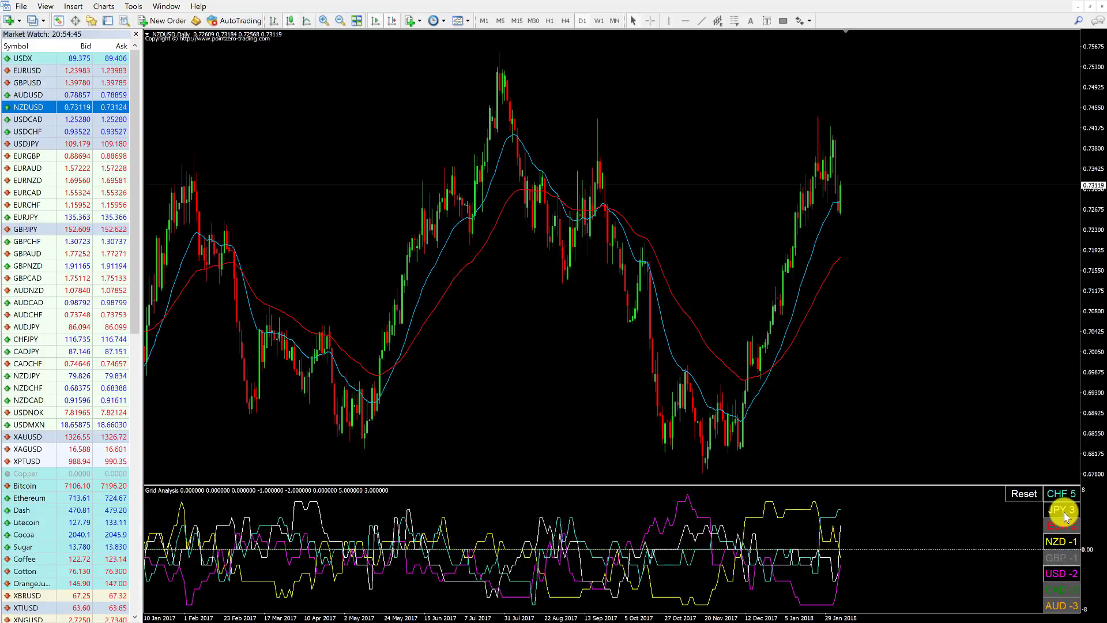
left_click(1064, 494)
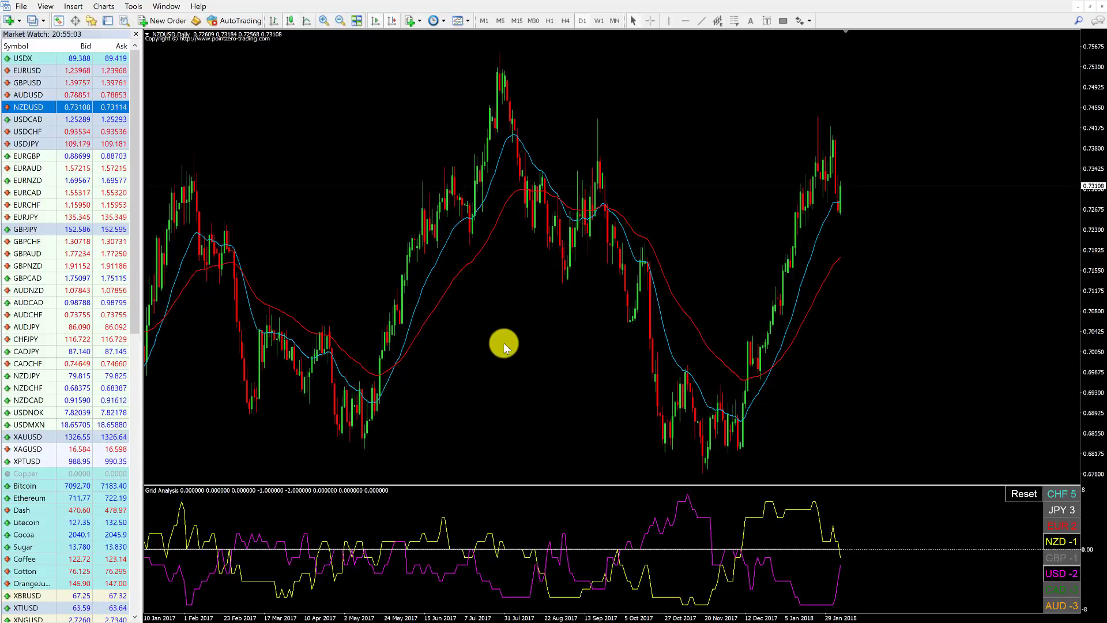
left_click(648, 21)
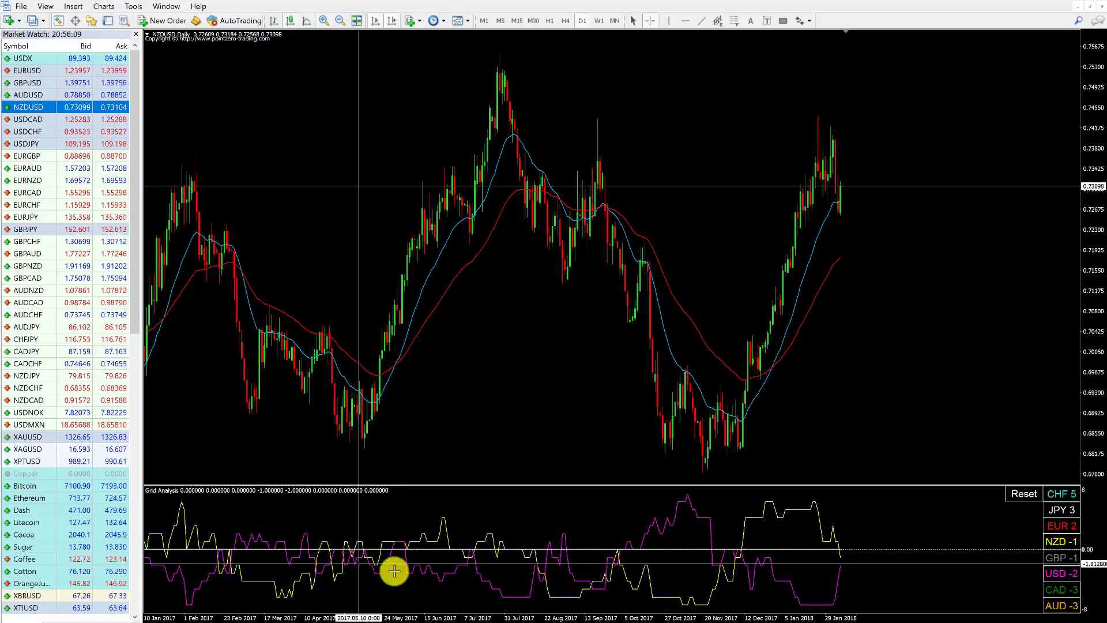
mouse_move(685, 504)
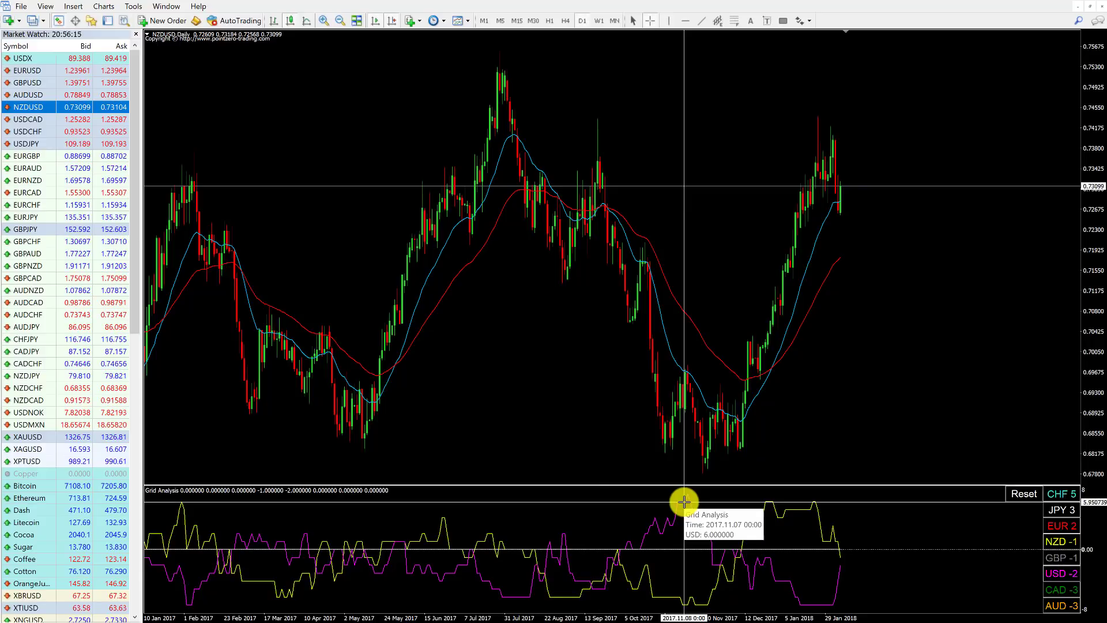
left_click(707, 291)
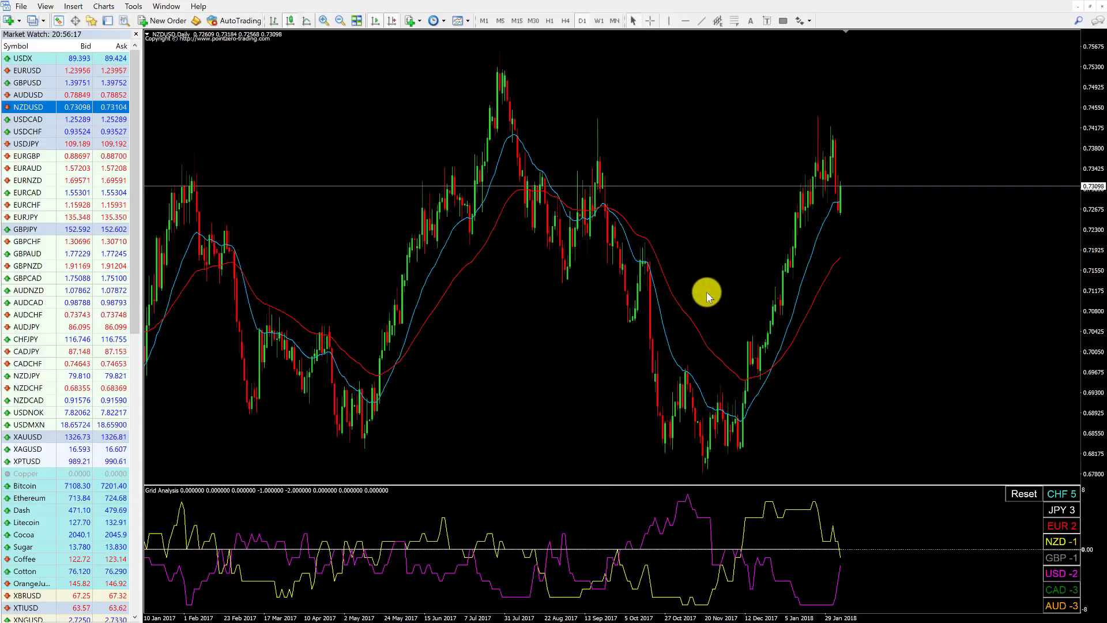